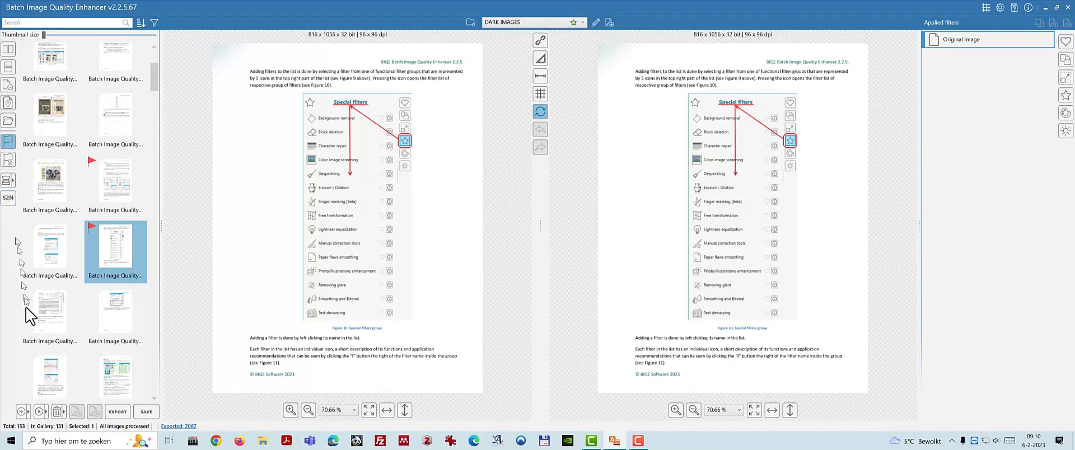
- Flag the Applied filters page and the photo page above it in the gallery, and unflag the page showing "On the fly" mode
{"action": "left_click", "coordinate": [29, 413]}
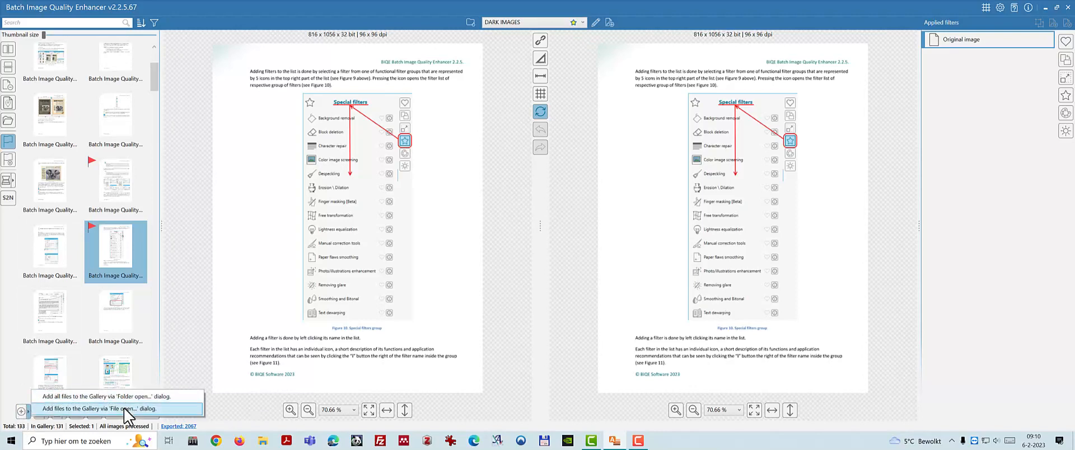
{"action": "left_click", "coordinate": [16, 355]}
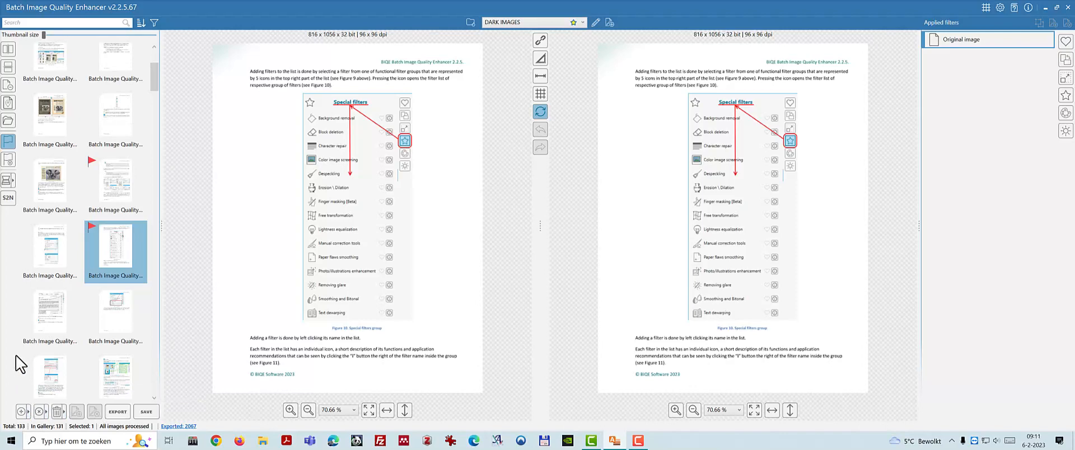
{"action": "left_click", "coordinate": [49, 249]}
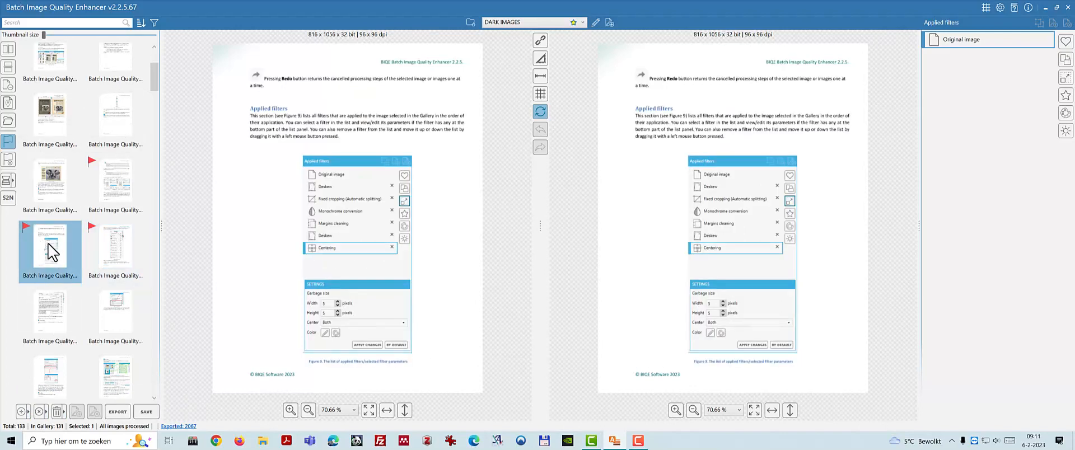
{"action": "left_click", "coordinate": [49, 185]}
{"action": "left_click", "coordinate": [115, 180]}
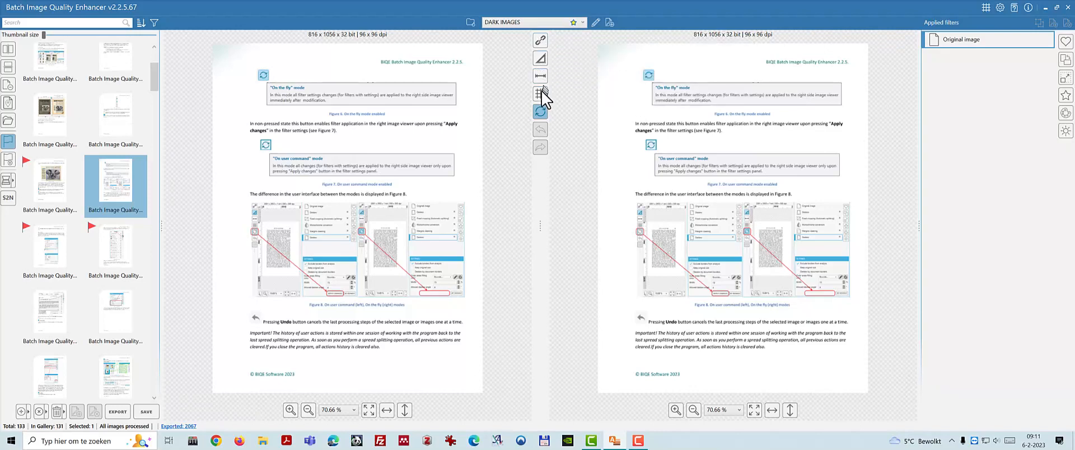
- Link the original and result viewers and zoom both pages in and back out together to 69.25 %
{"action": "left_click", "coordinate": [537, 42]}
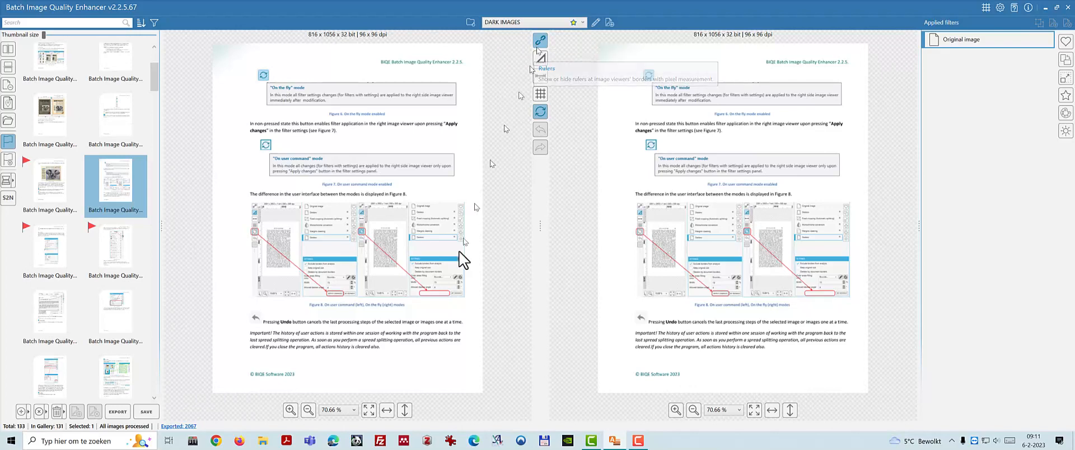
{"action": "left_click", "coordinate": [289, 410]}
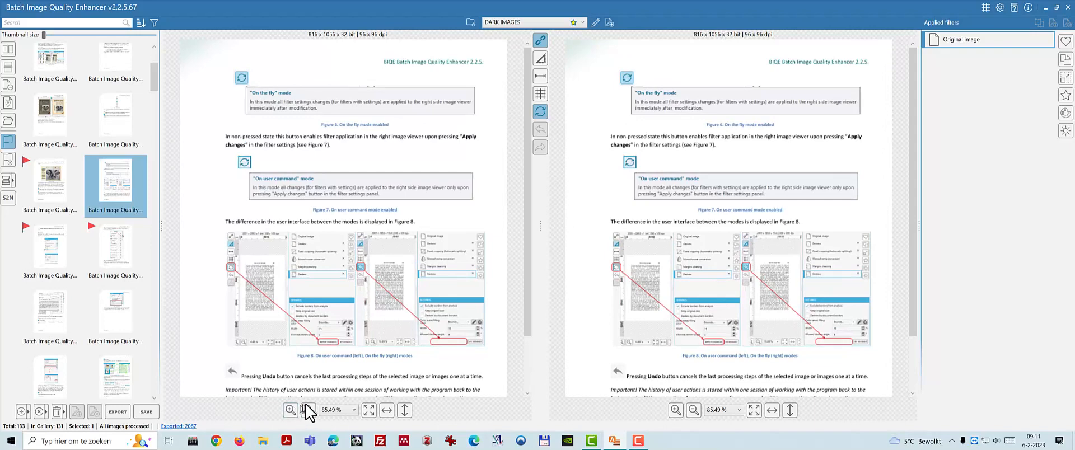
{"action": "left_click", "coordinate": [308, 409]}
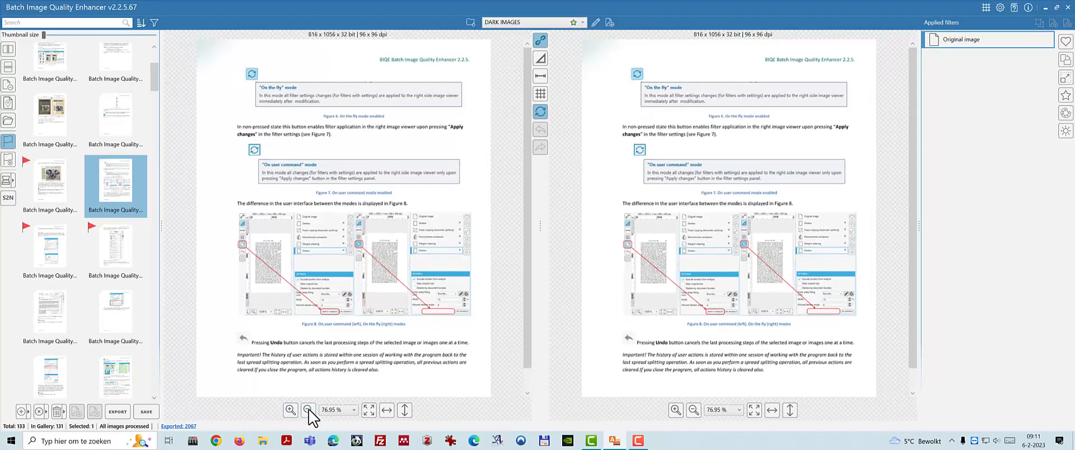
{"action": "left_click", "coordinate": [308, 410]}
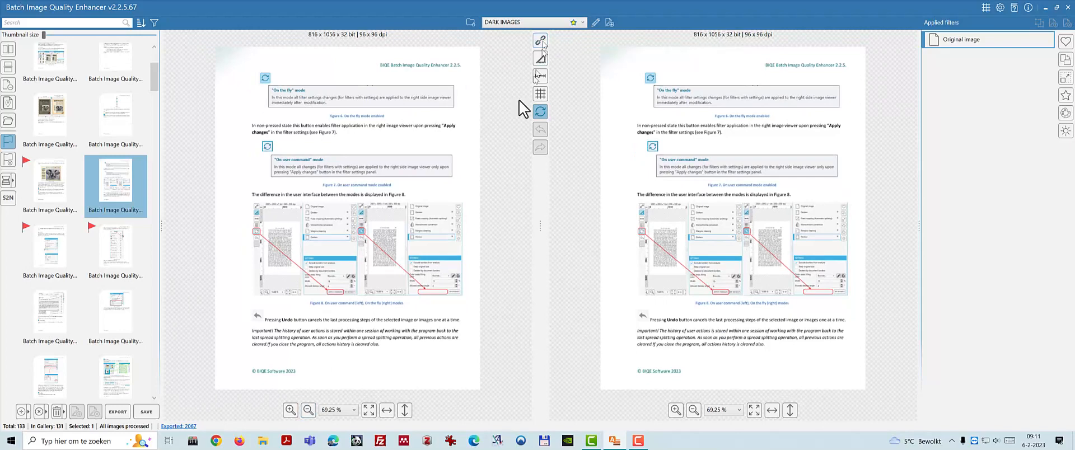
- With the viewers unlinked, zoom only the original page in and out and fit it to its viewer
{"action": "left_click", "coordinate": [290, 410]}
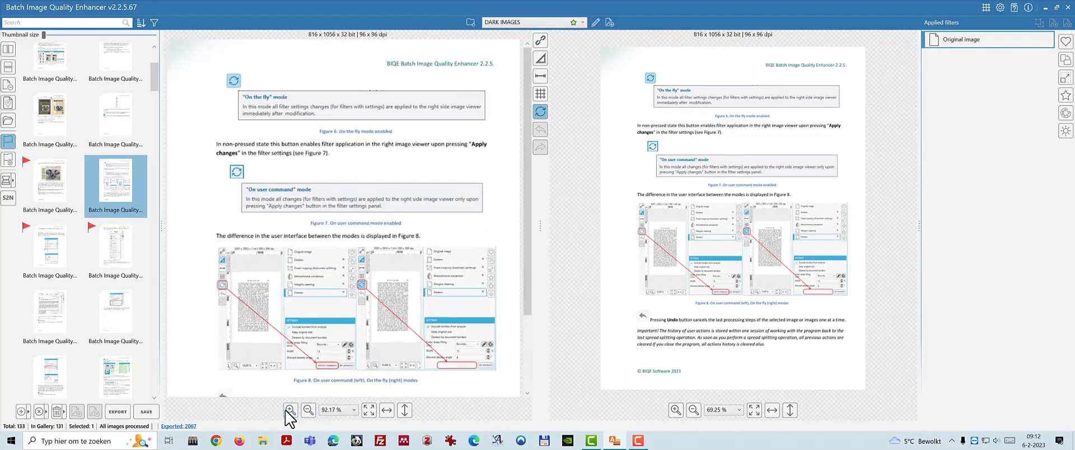
{"action": "left_click", "coordinate": [308, 409]}
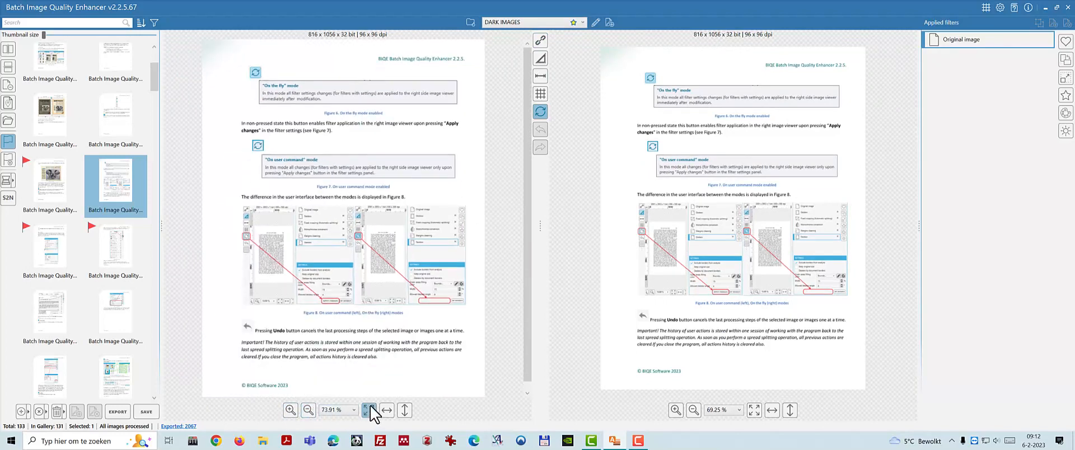
{"action": "left_click", "coordinate": [369, 410]}
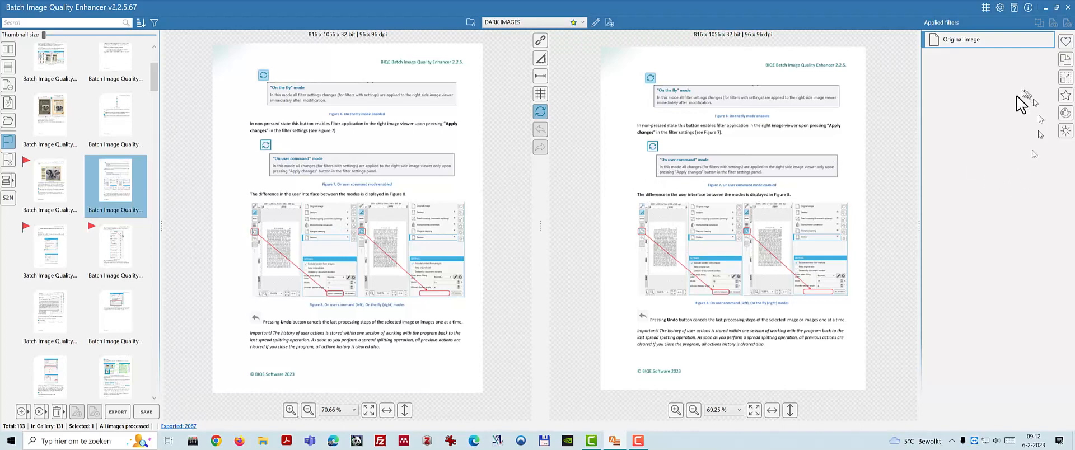
- Browse the Rotation, Size modification, Special filters, Color and Exposure correction filter groups
{"action": "left_click", "coordinate": [1065, 63]}
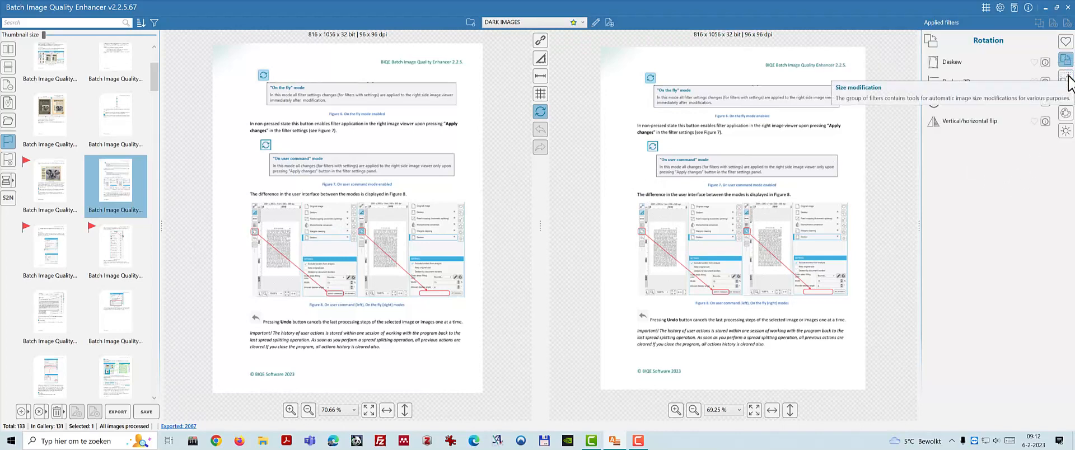
{"action": "left_click", "coordinate": [1066, 78]}
{"action": "left_click", "coordinate": [1066, 95]}
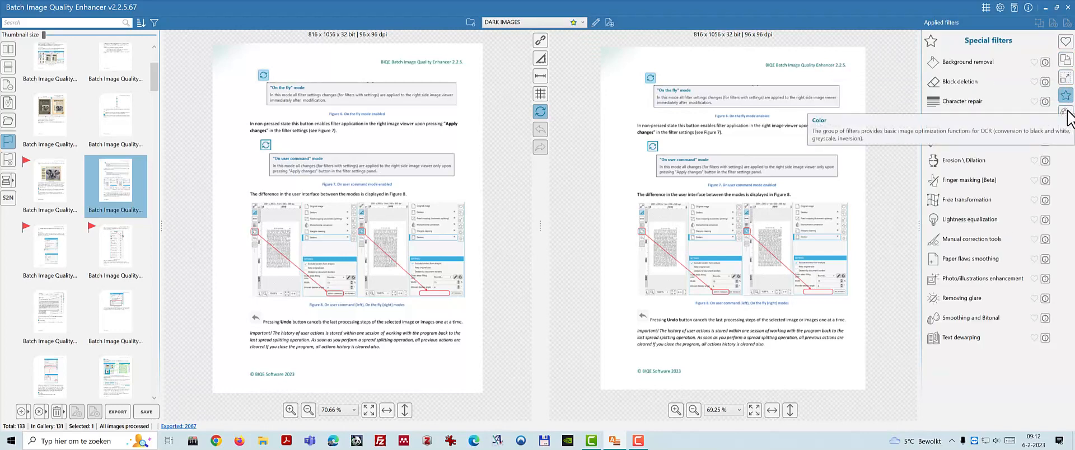
{"action": "left_click", "coordinate": [1067, 114]}
{"action": "left_click", "coordinate": [1067, 131]}
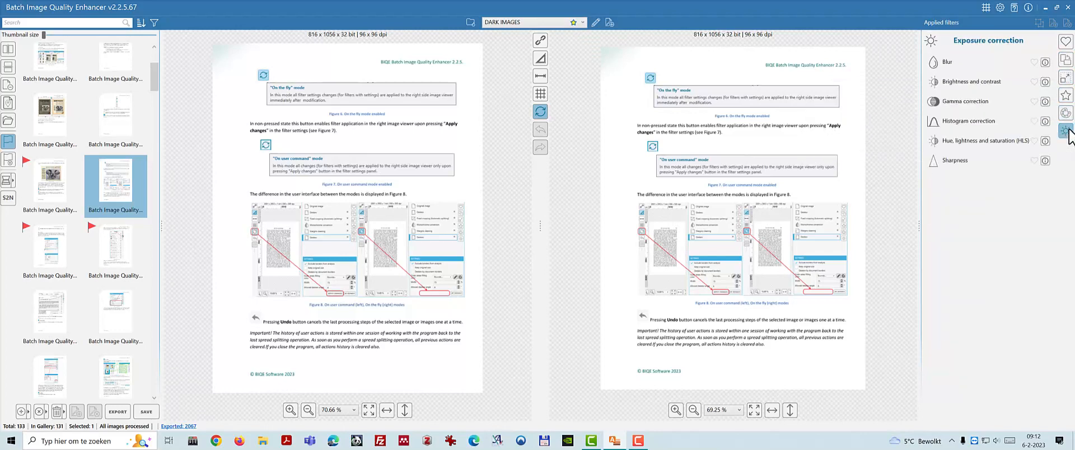
{"action": "left_click", "coordinate": [1067, 95]}
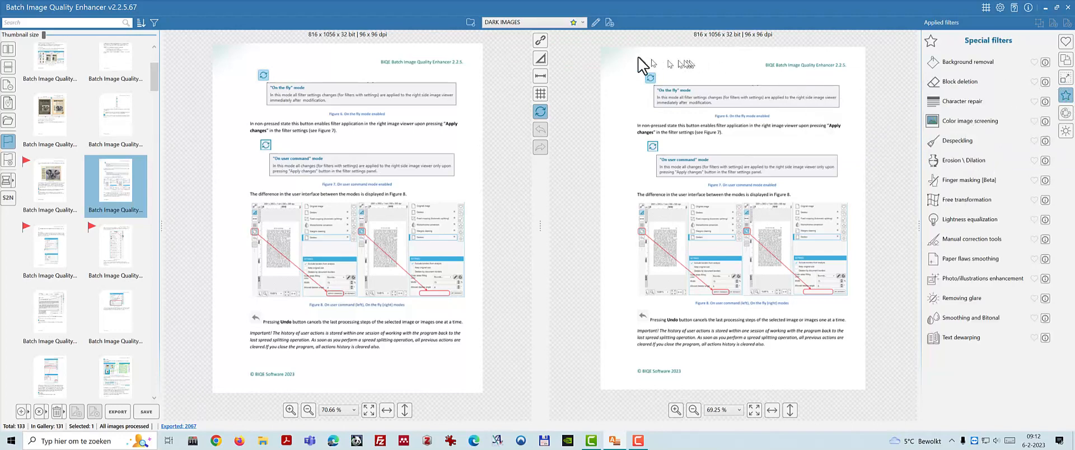
- Choose the processing profile "harm" and open its profile management options
{"action": "left_click", "coordinate": [596, 22]}
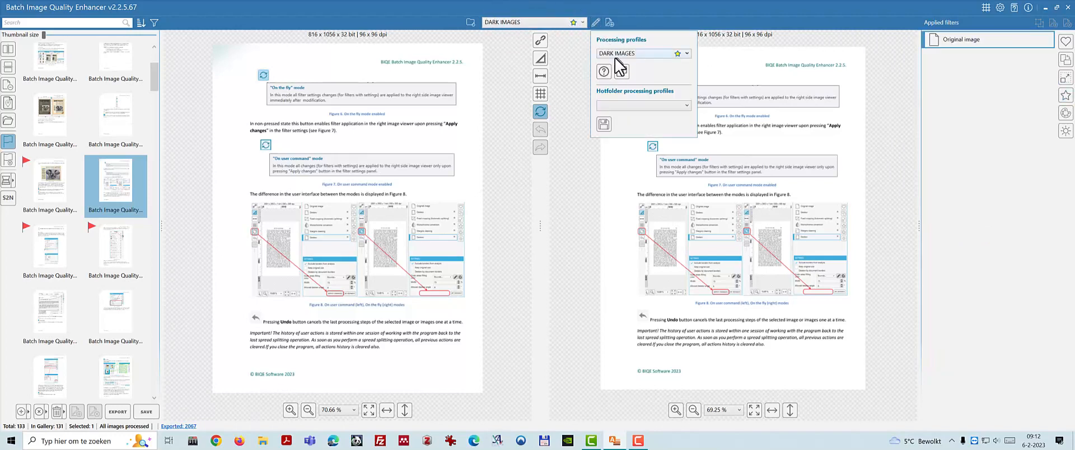
{"action": "left_click", "coordinate": [582, 22]}
{"action": "left_click", "coordinate": [583, 22]}
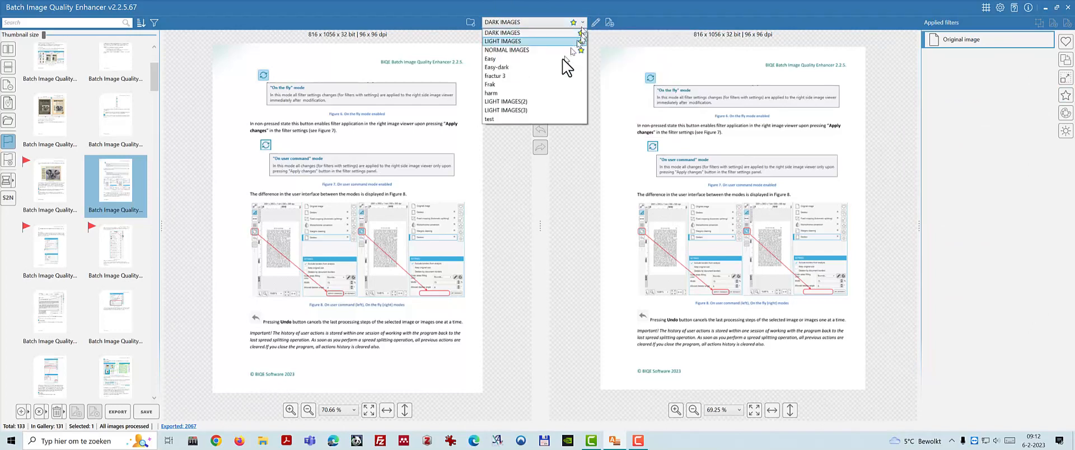
{"action": "left_click", "coordinate": [548, 93]}
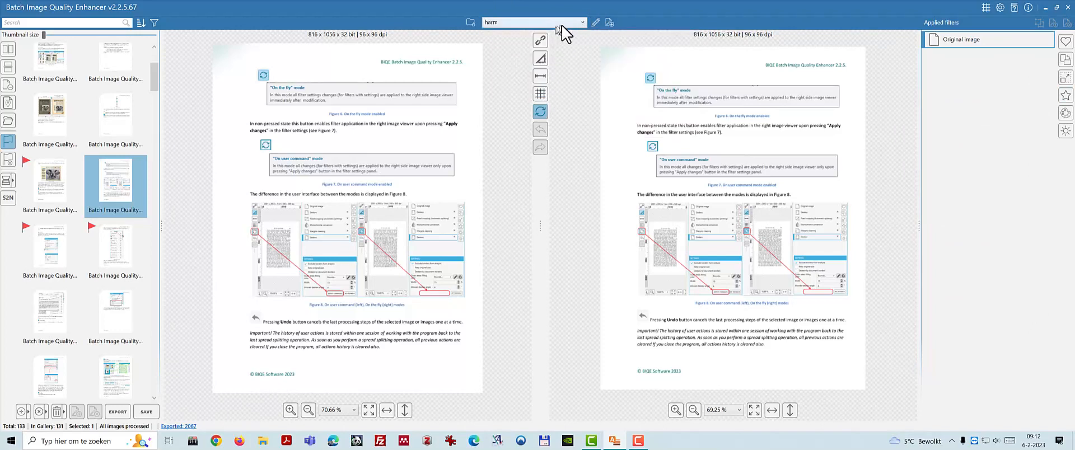
{"action": "left_click", "coordinate": [594, 22]}
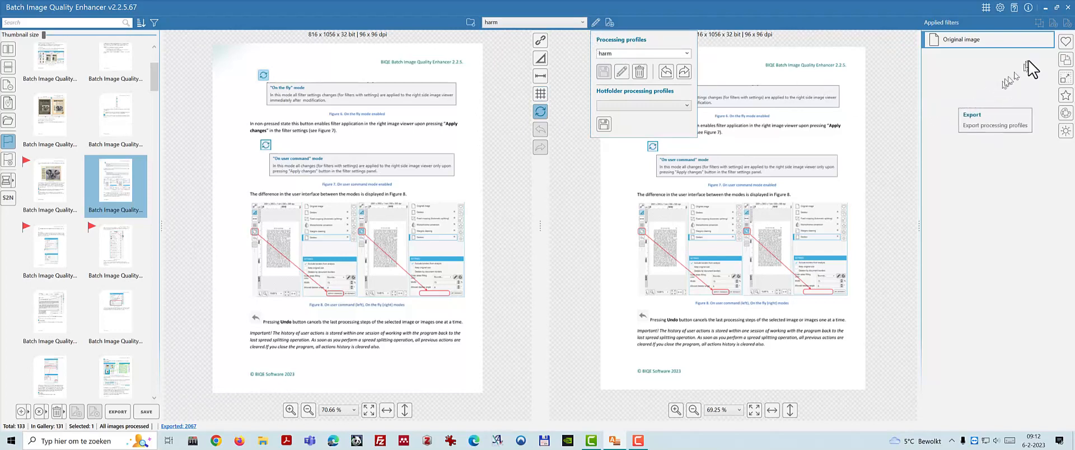
- Apply the Deskew filter from the Rotation group to the selected page
{"action": "left_click", "coordinate": [1063, 59]}
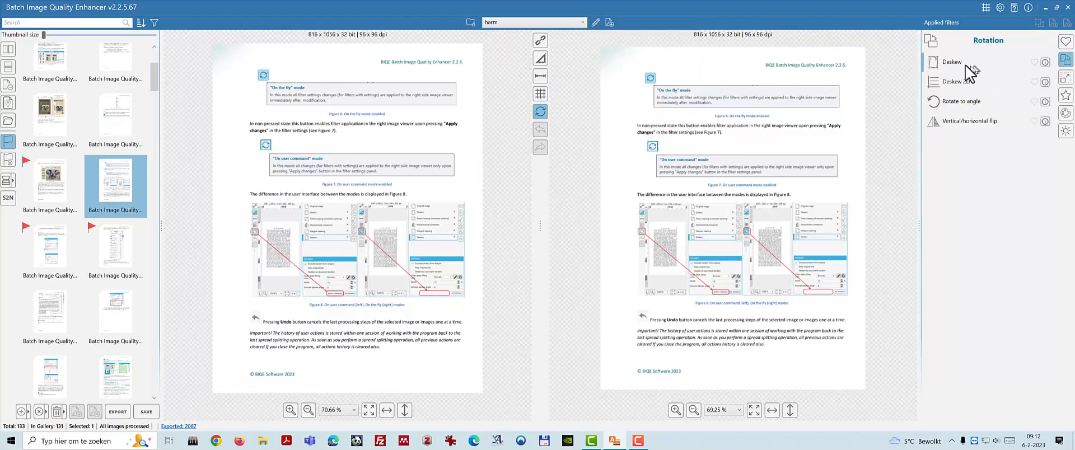
{"action": "left_click", "coordinate": [973, 73]}
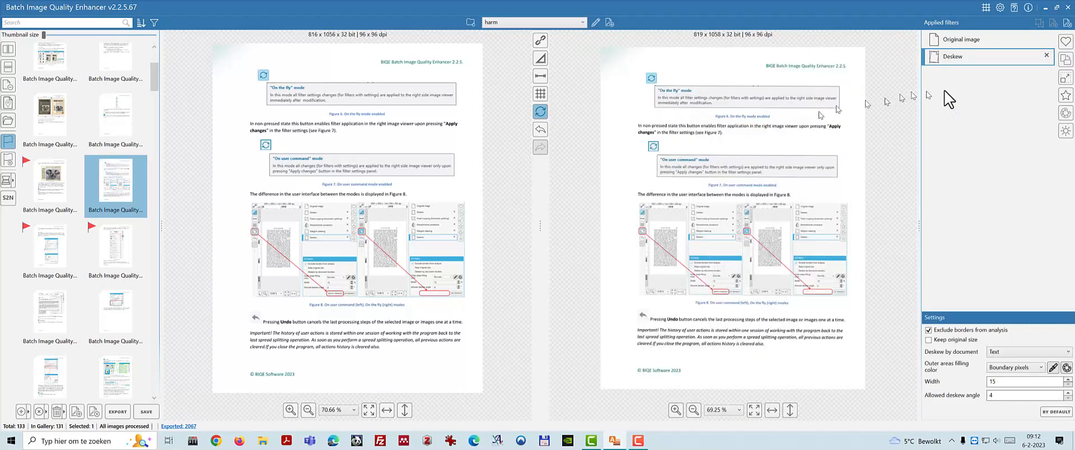
- Try Manual correction tools by covering the start of the line above Figure 8 with a block, and undo the correction
{"action": "left_click", "coordinate": [1066, 95]}
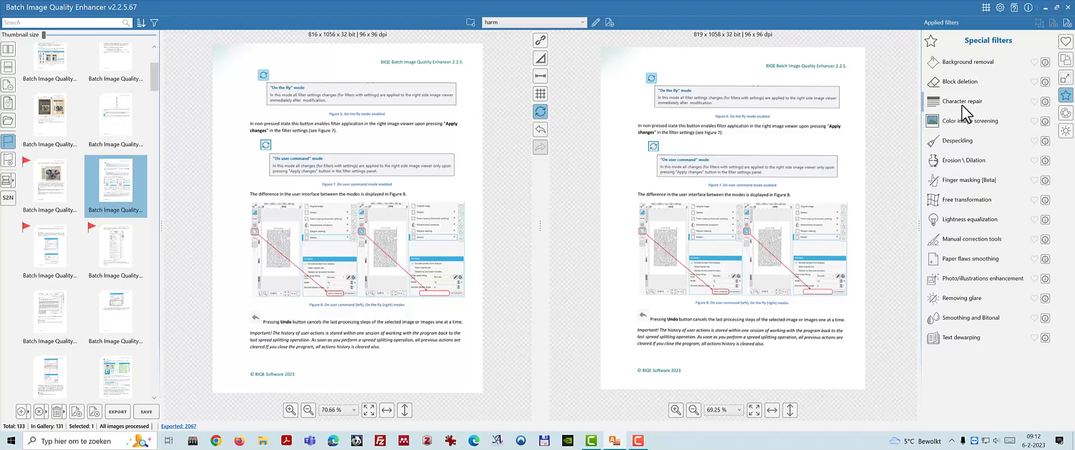
{"action": "left_click", "coordinate": [972, 239]}
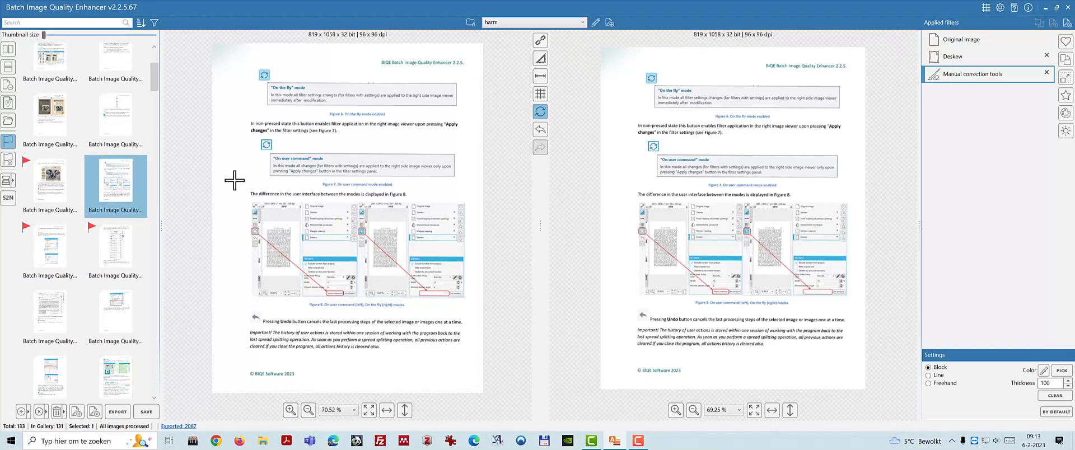
{"action": "left_click_drag", "start_coordinate": [235, 178], "coordinate": [267, 199]}
{"action": "left_click_drag", "start_coordinate": [654, 190], "coordinate": [661, 195]}
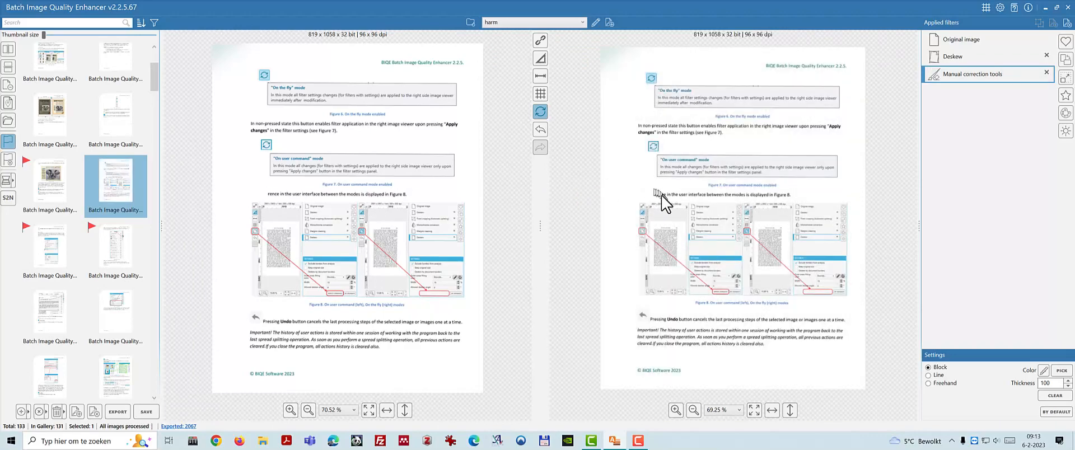
{"action": "left_click", "coordinate": [540, 131]}
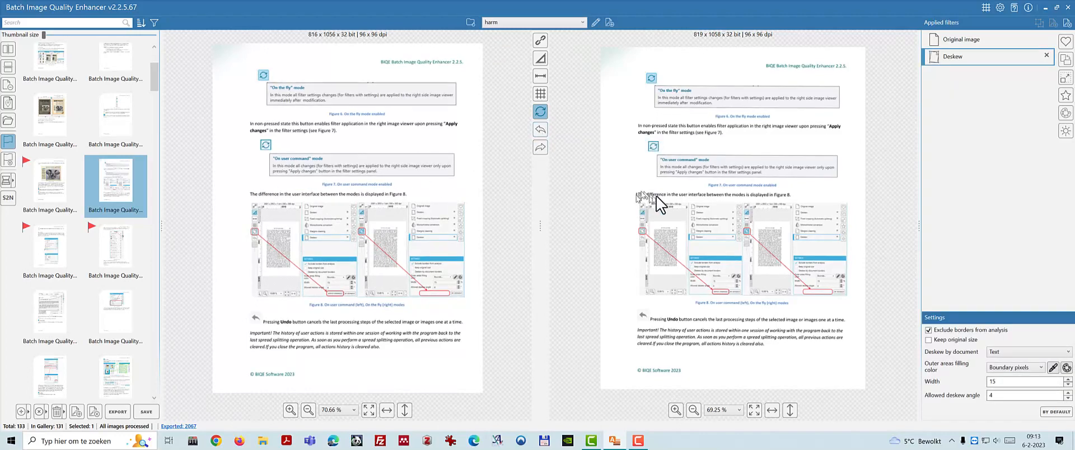
- Save the current filter set with Deskew included as a processing profile named "harm1"
{"action": "left_click", "coordinate": [596, 21]}
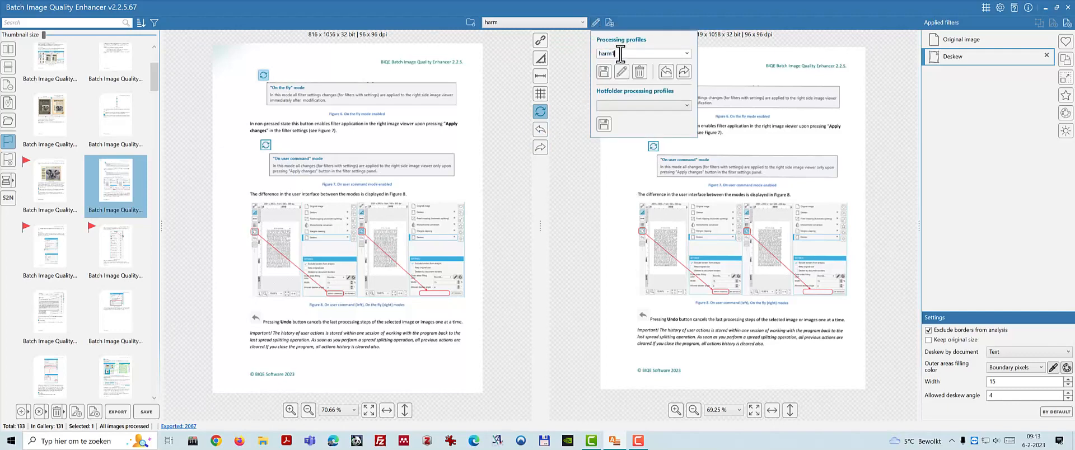
{"action": "left_click", "coordinate": [606, 71]}
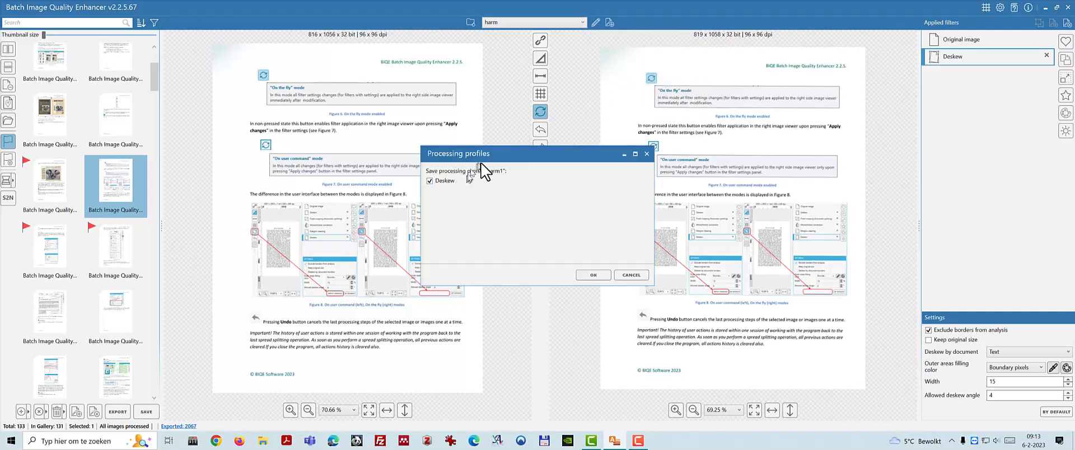
{"action": "left_click", "coordinate": [583, 272]}
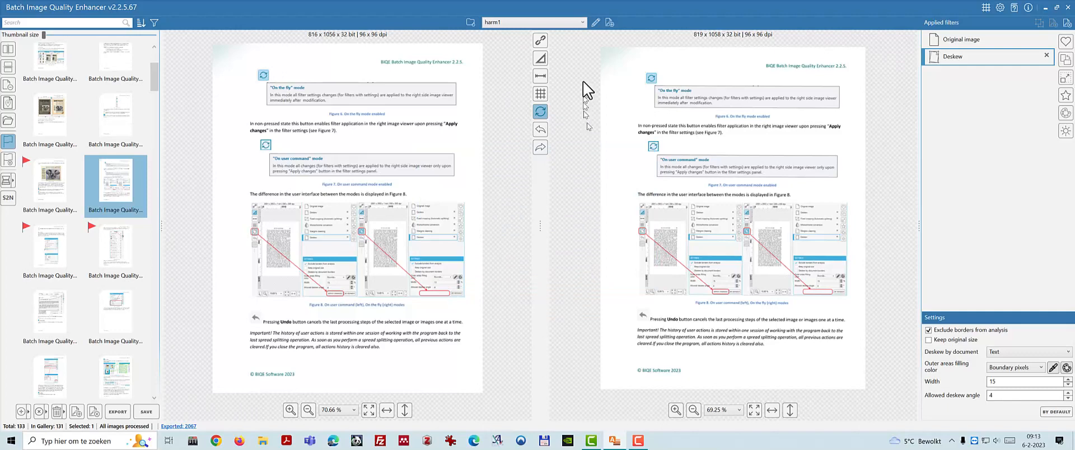
{"action": "left_click", "coordinate": [582, 23]}
- Add the Smoothing and Bitonal special filter, set its blur type to Median and lower the blur radius to the minimum
{"action": "left_click", "coordinate": [929, 340]}
{"action": "left_click", "coordinate": [1065, 96]}
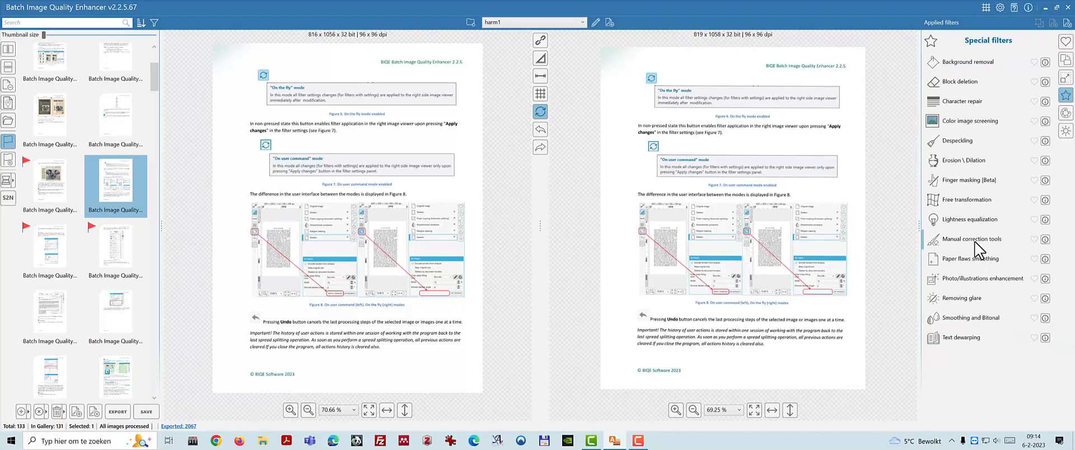
{"action": "left_click", "coordinate": [964, 318]}
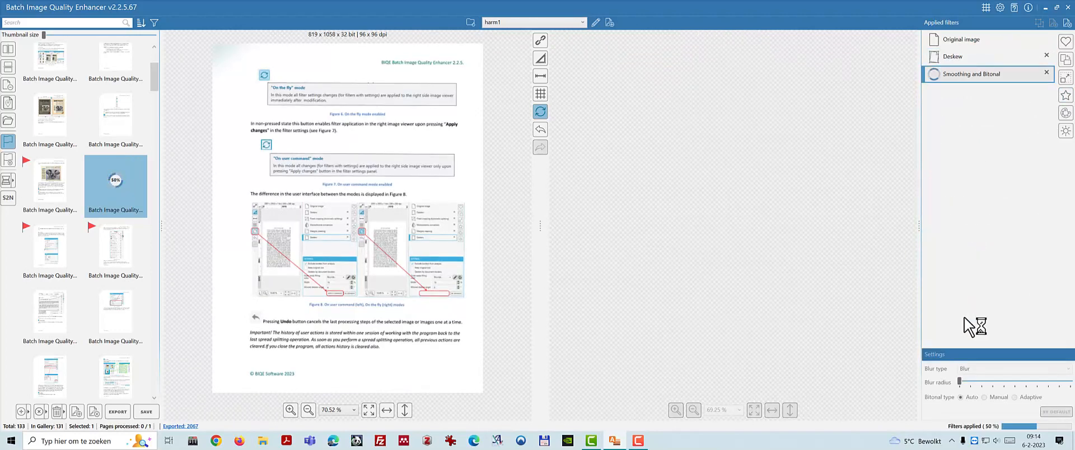
{"action": "left_click", "coordinate": [977, 330]}
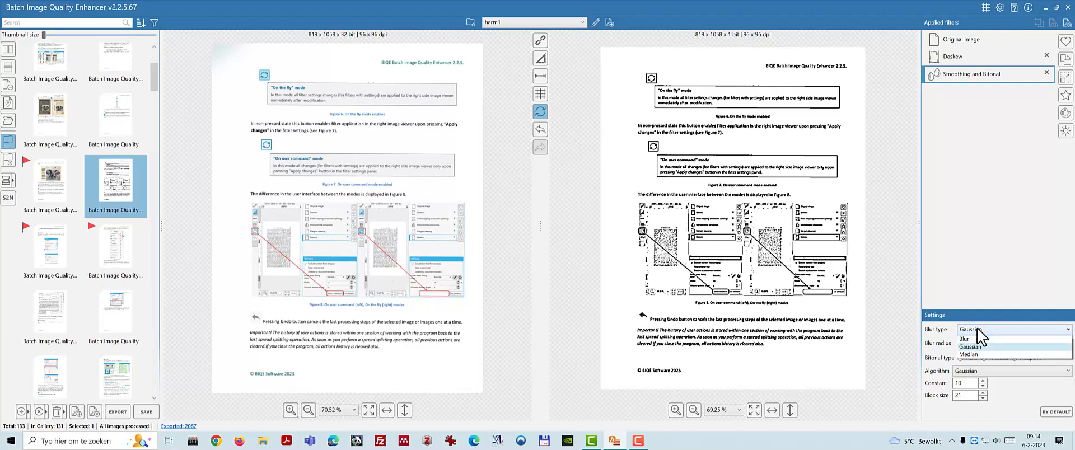
{"action": "left_click", "coordinate": [972, 353]}
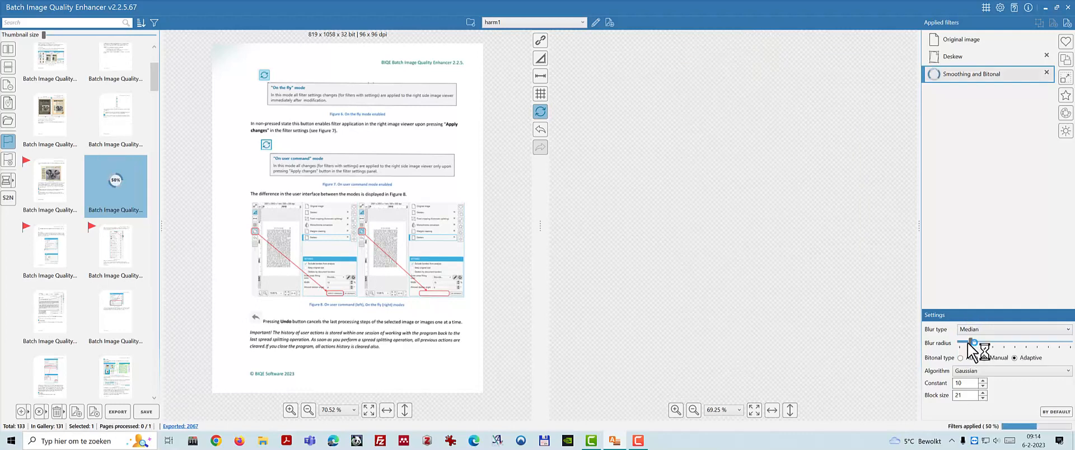
{"action": "left_click_drag", "start_coordinate": [969, 342], "coordinate": [959, 342]}
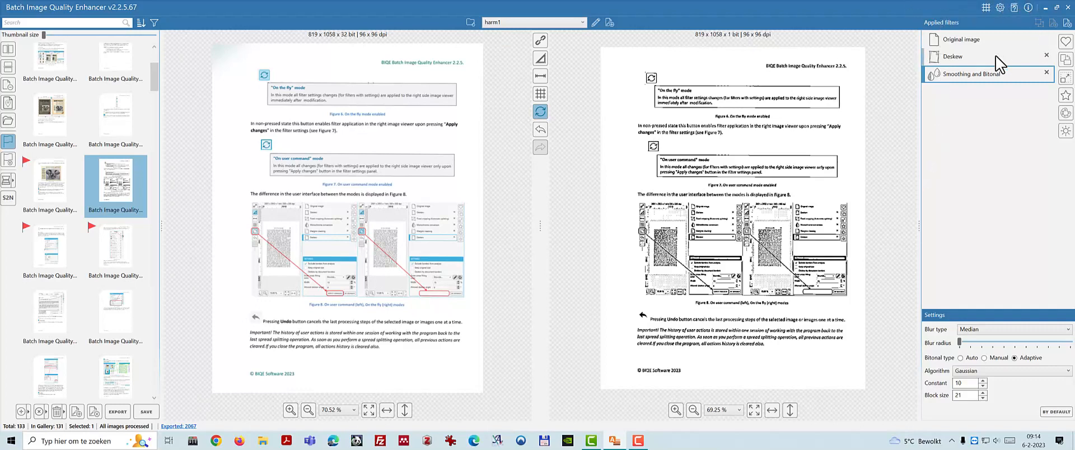
- Open the application settings and set the threads count to 56
{"action": "left_click", "coordinate": [999, 8]}
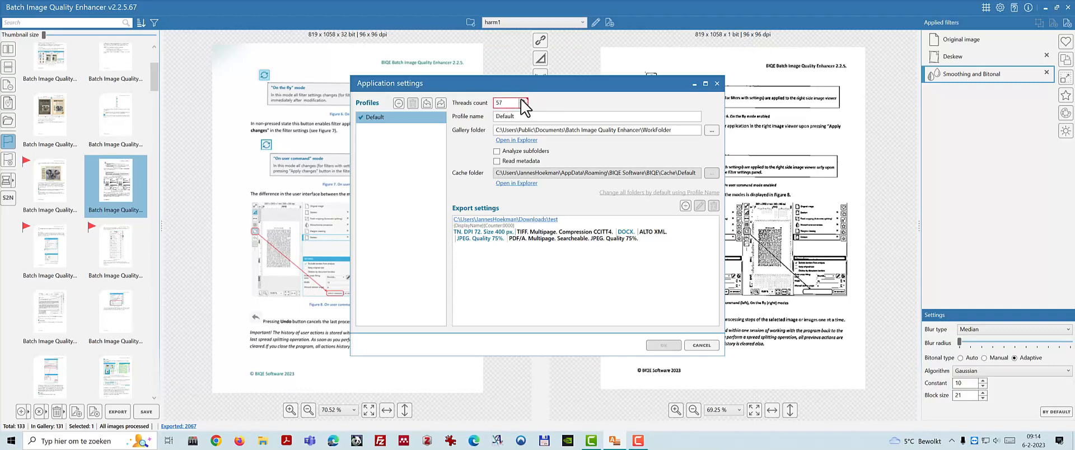
{"action": "mouse_move", "coordinate": [523, 109]}
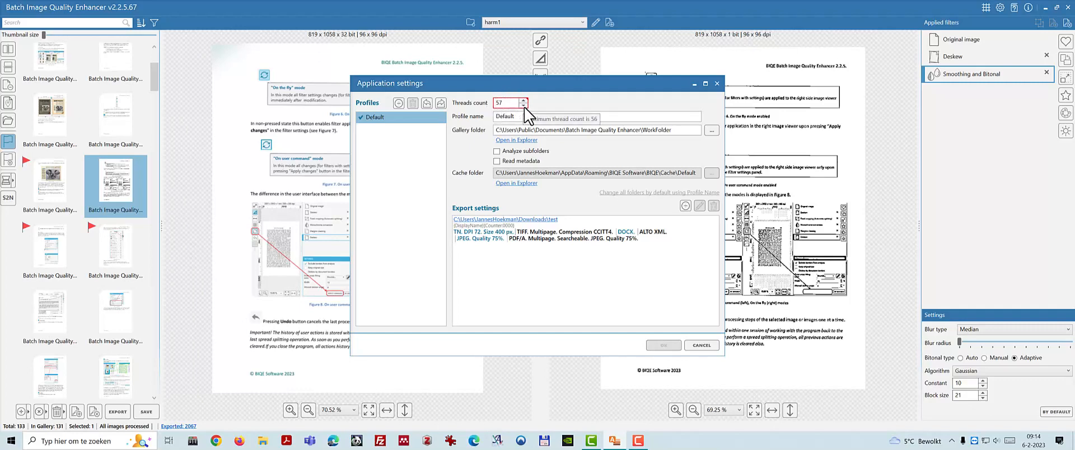
{"action": "left_click", "coordinate": [523, 105]}
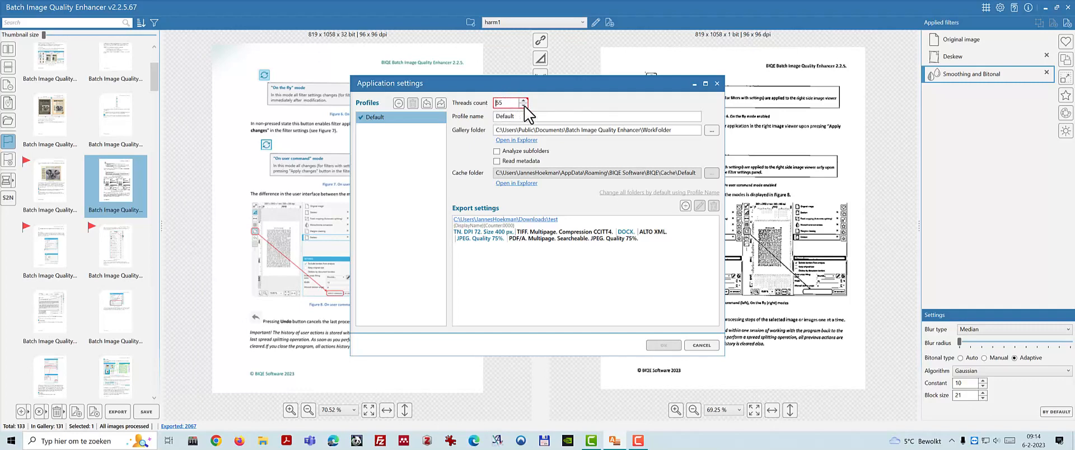
{"action": "left_click", "coordinate": [523, 105]}
{"action": "left_click", "coordinate": [523, 105]}
- Browse the work folders that can serve as the Default profile's gallery folder, keeping the current folder
{"action": "left_click", "coordinate": [711, 131]}
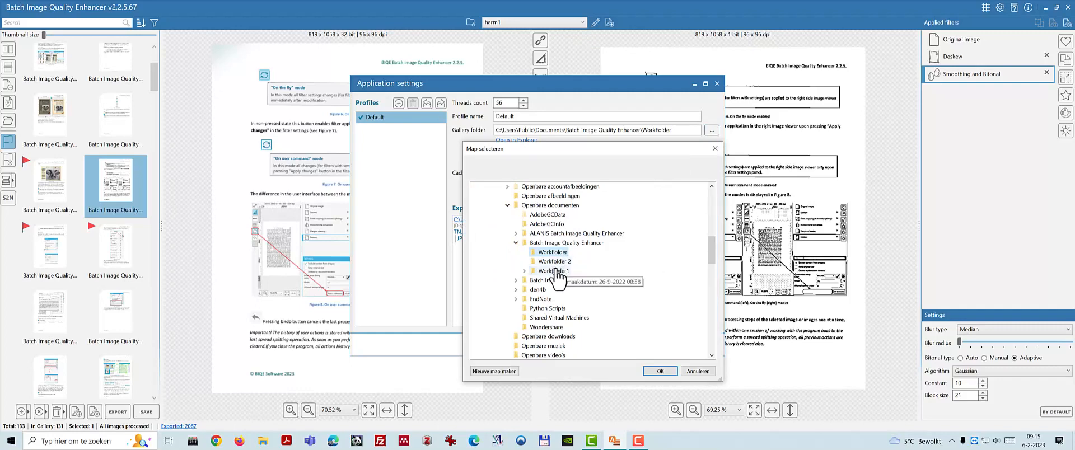
{"action": "left_click", "coordinate": [710, 371]}
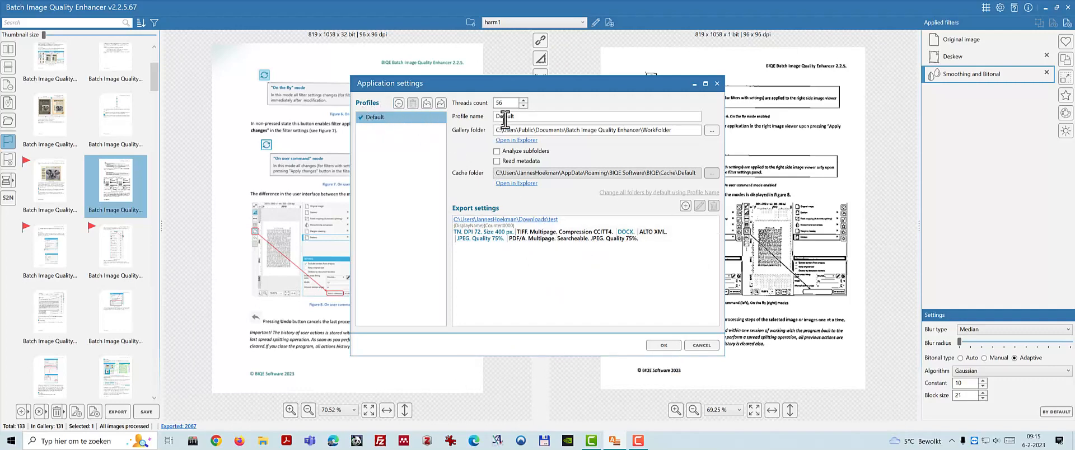
{"action": "left_click", "coordinate": [536, 129]}
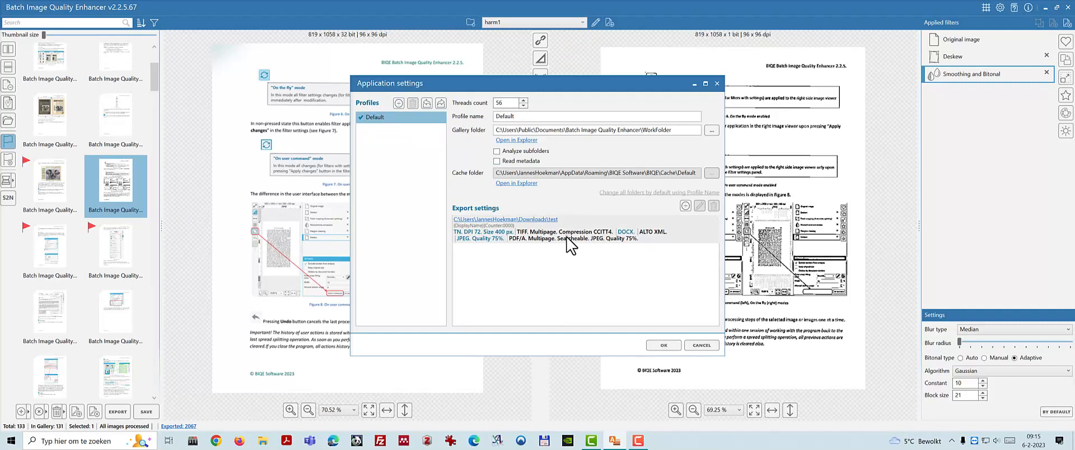
- Change the TIFF format of the Downloads\test export place to No compression and save the application settings
{"action": "left_click", "coordinate": [641, 220]}
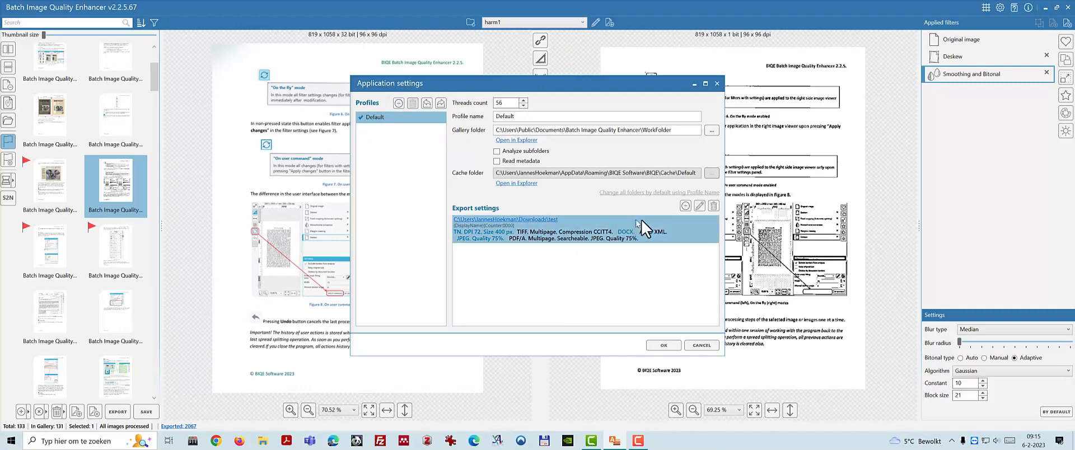
{"action": "left_click", "coordinate": [698, 203]}
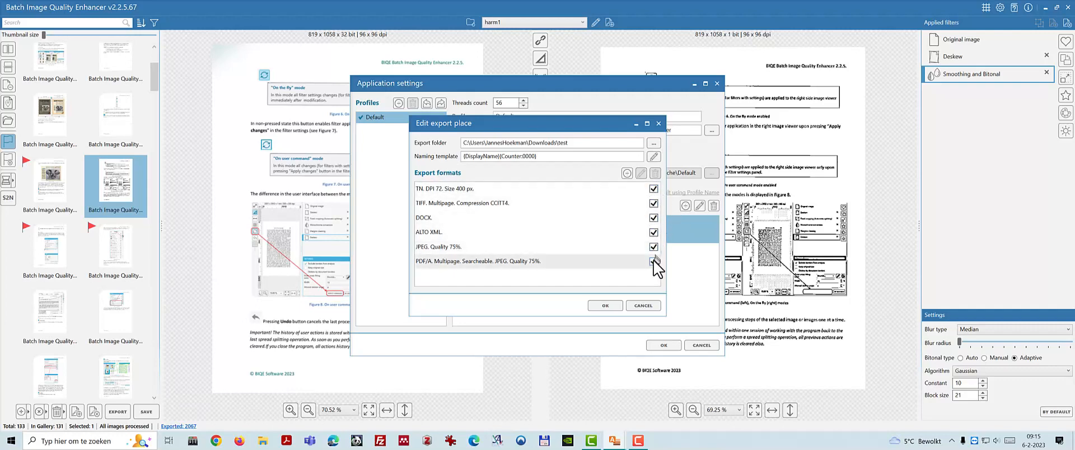
{"action": "left_click", "coordinate": [510, 203]}
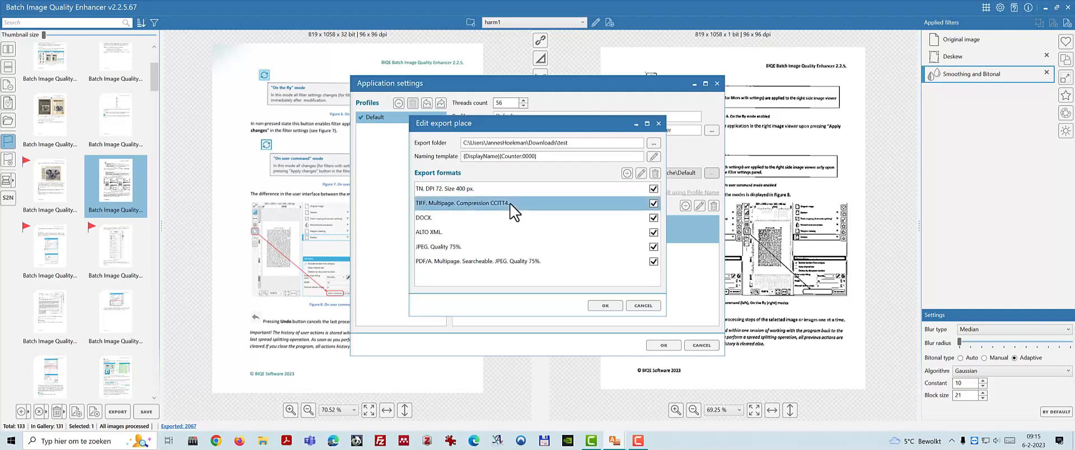
{"action": "left_click", "coordinate": [641, 173]}
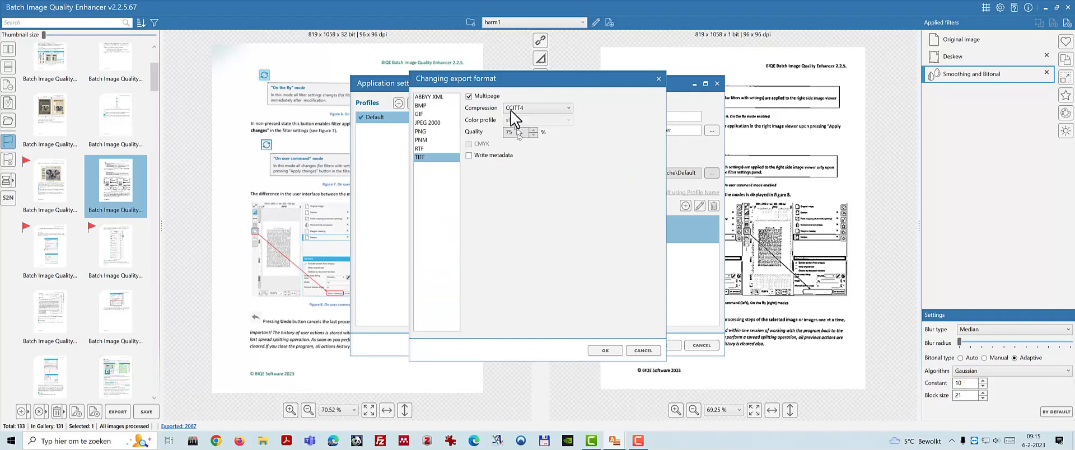
{"action": "left_click", "coordinate": [532, 107]}
{"action": "left_click", "coordinate": [524, 115]}
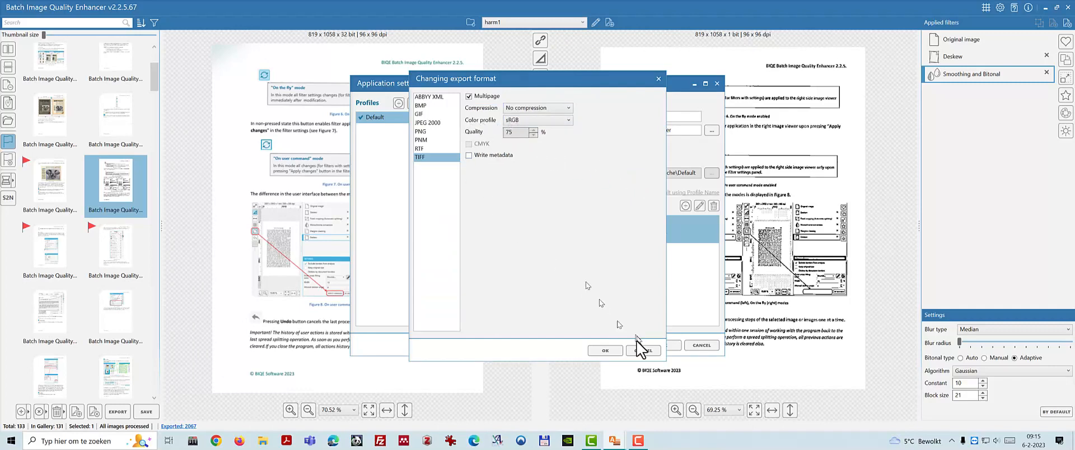
{"action": "left_click", "coordinate": [605, 350]}
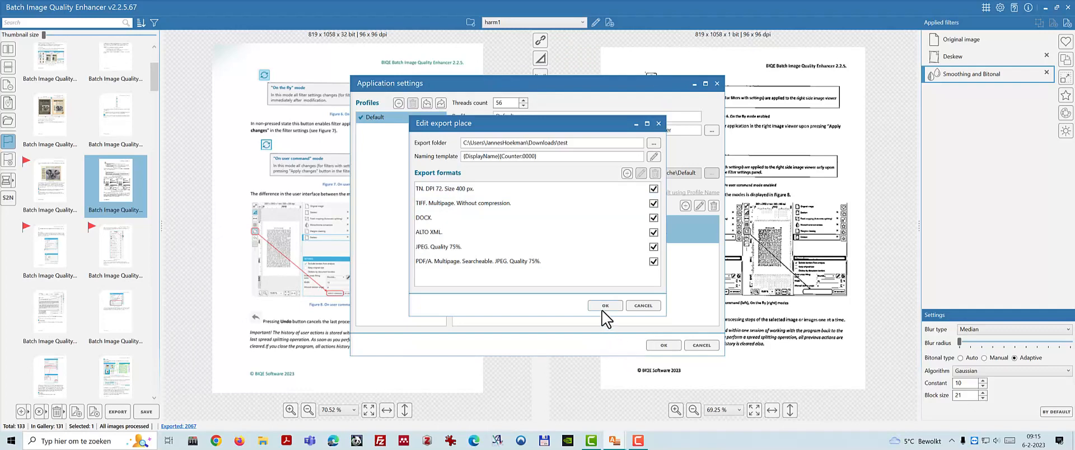
{"action": "left_click", "coordinate": [663, 345]}
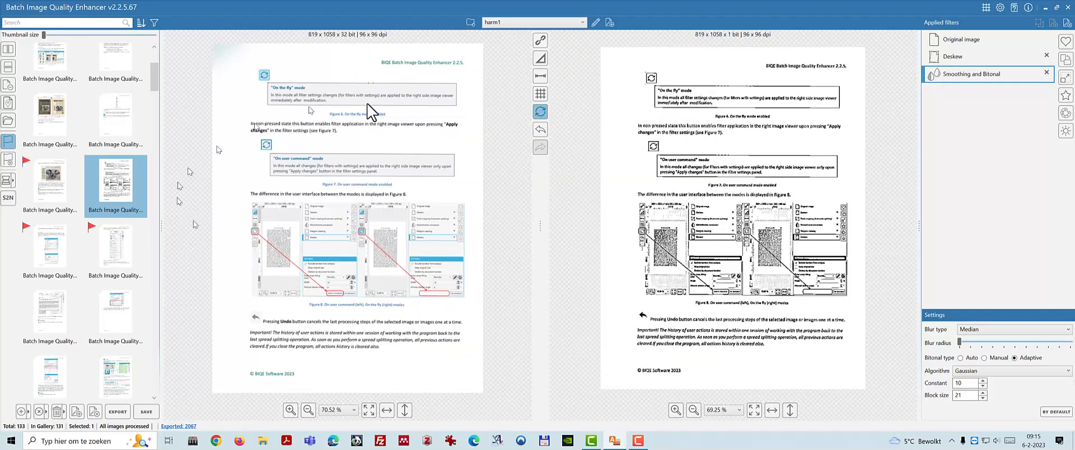
- Export the selected page without removing the original image, and open the test export folder
{"action": "left_click", "coordinate": [114, 414]}
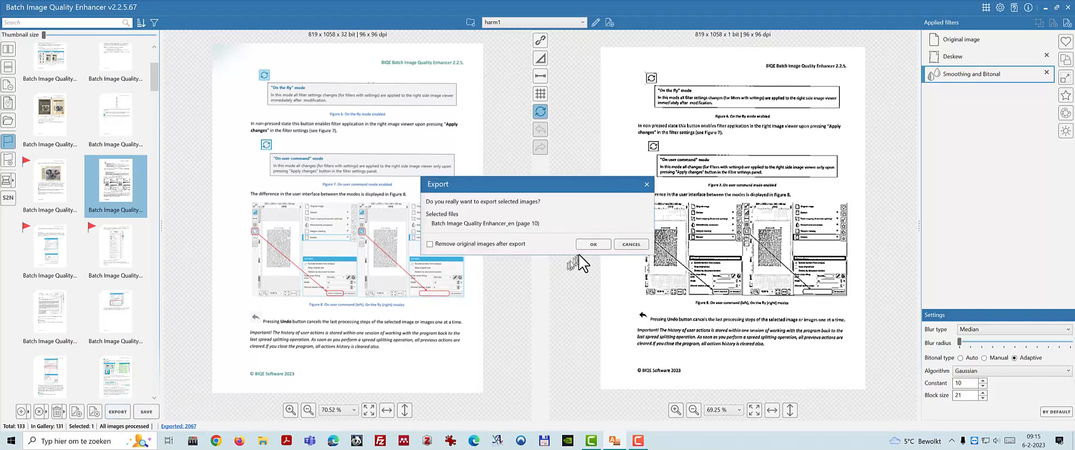
{"action": "left_click", "coordinate": [594, 244]}
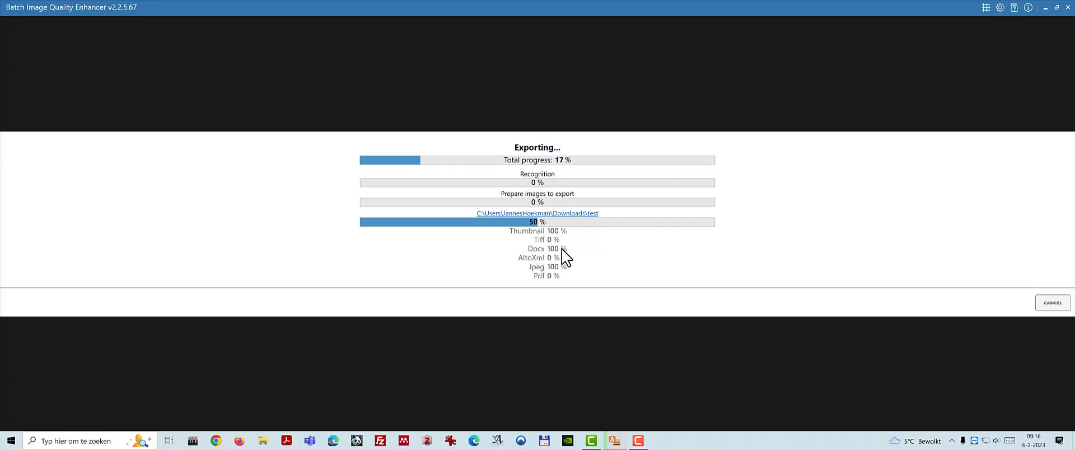
{"action": "left_click", "coordinate": [584, 214]}
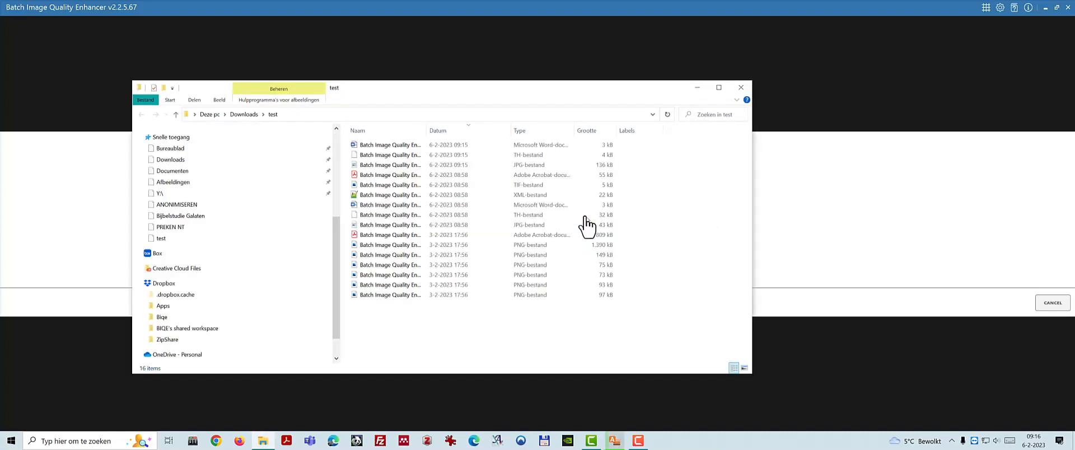
- Delete the files in the test folder that are older than the current export, and refresh the file list
{"action": "left_click", "coordinate": [402, 146]}
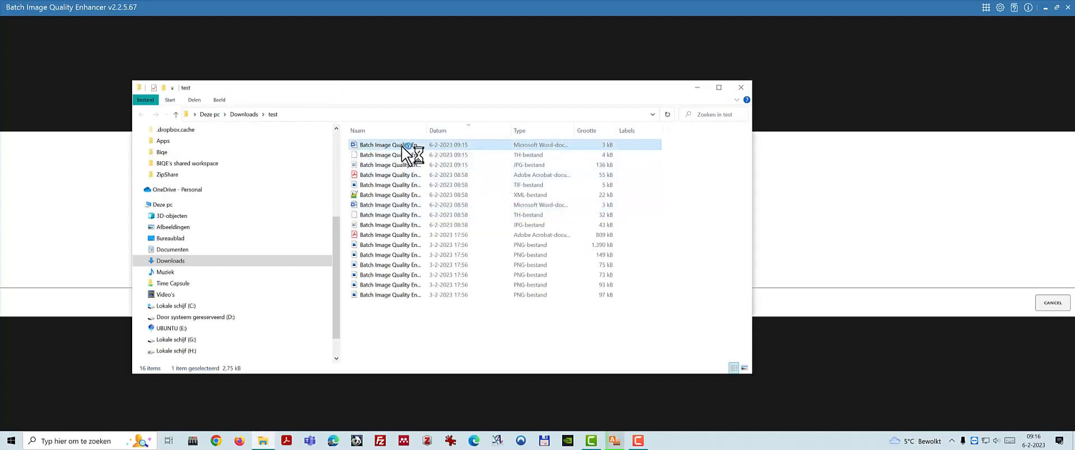
{"action": "left_click", "coordinate": [425, 297], "text": "shift"}
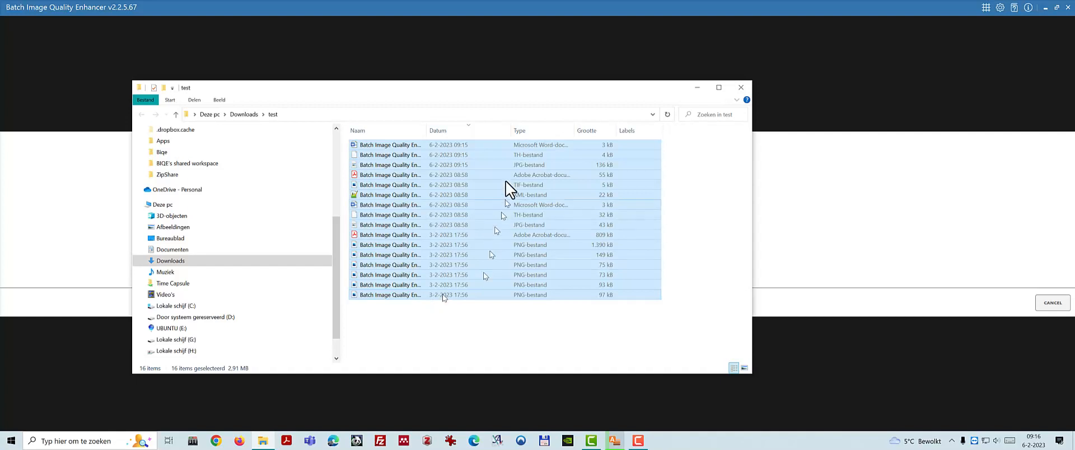
{"action": "left_click", "coordinate": [432, 175]}
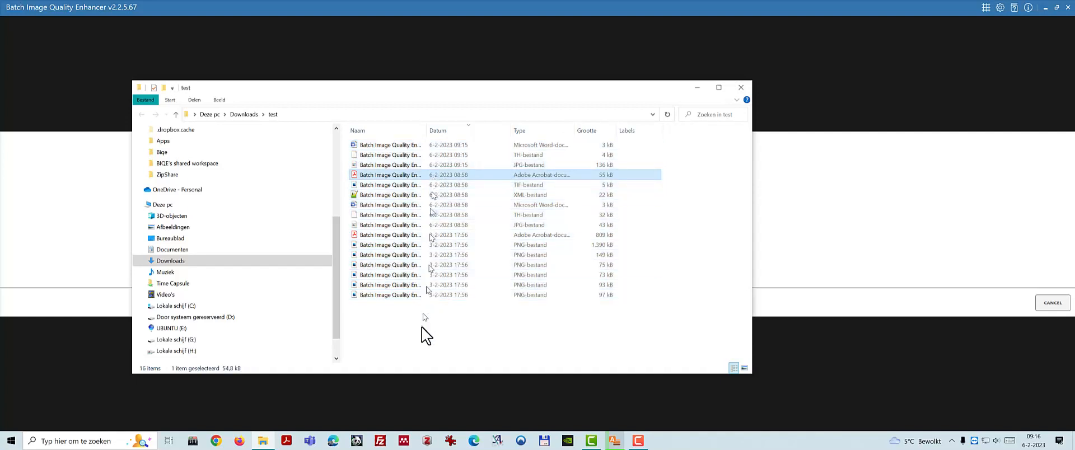
{"action": "left_click", "coordinate": [425, 295], "text": "shift"}
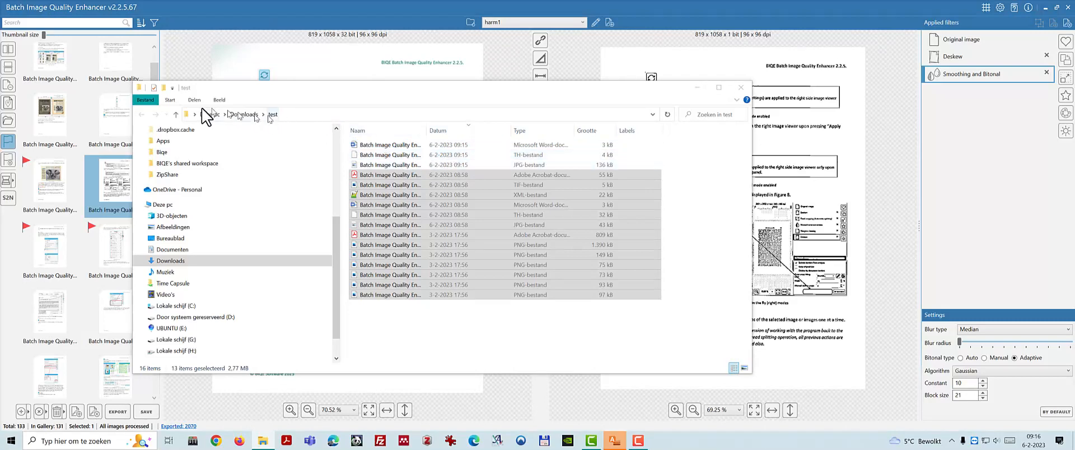
{"action": "left_click", "coordinate": [666, 114]}
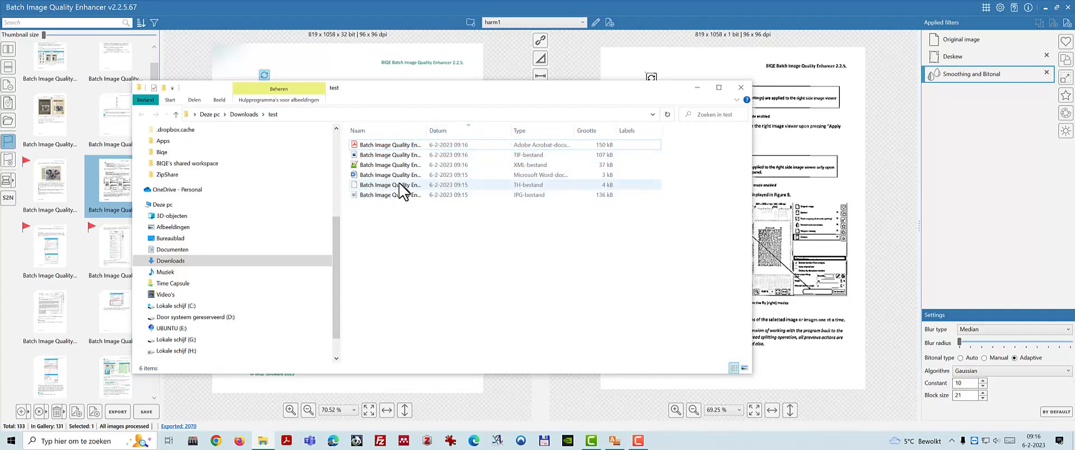
- Open the exported PDF, select all its text to check that it is searchable, and close it
{"action": "left_click", "coordinate": [401, 147]}
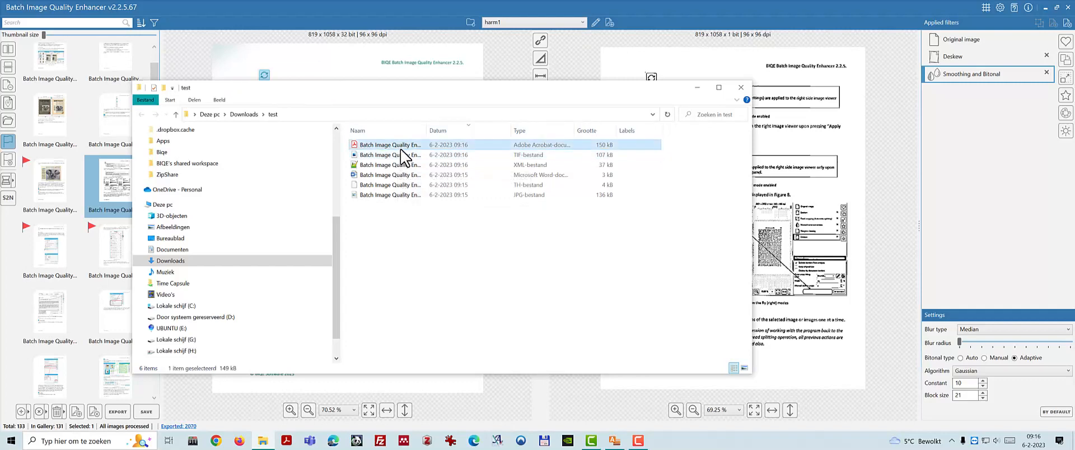
{"action": "double_click", "coordinate": [404, 147]}
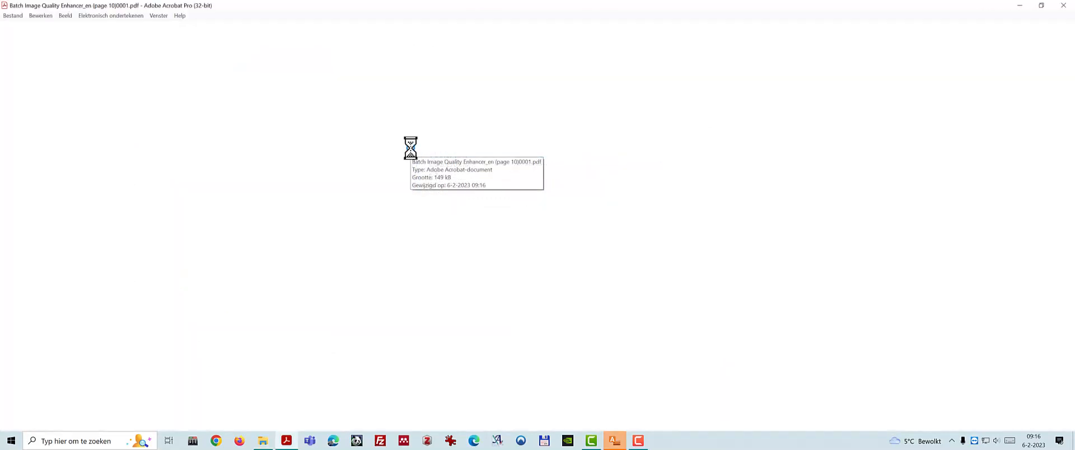
{"action": "key", "text": "ctrl+a"}
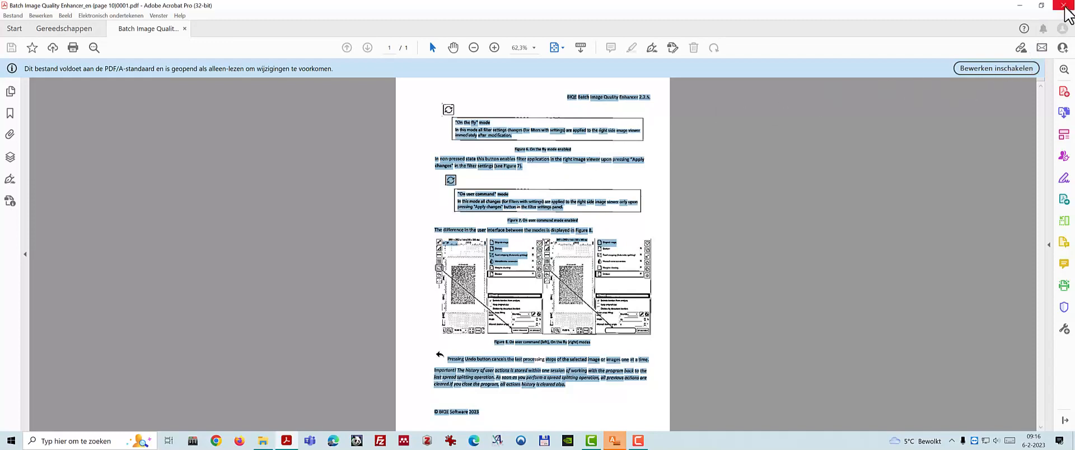
{"action": "left_click", "coordinate": [1064, 6]}
- Select the exported TIF file in the test folder
{"action": "left_click", "coordinate": [370, 155]}
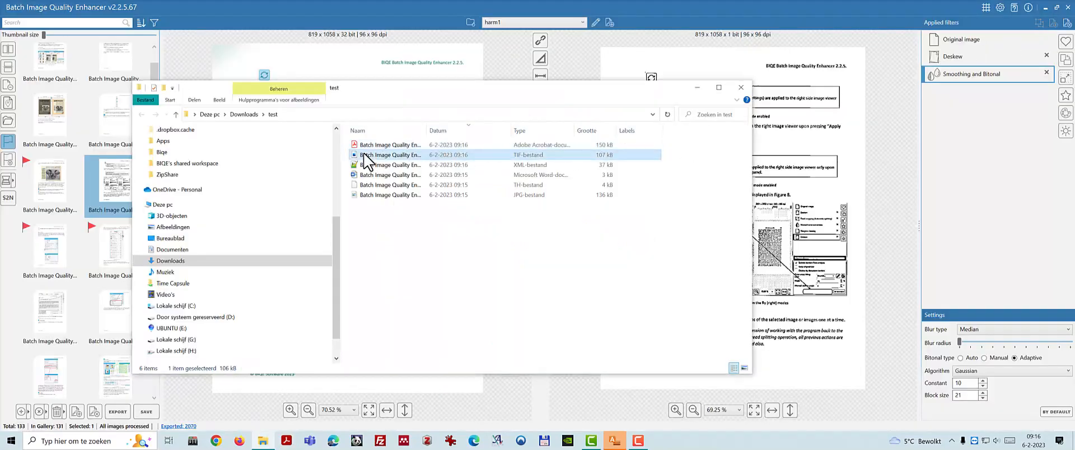